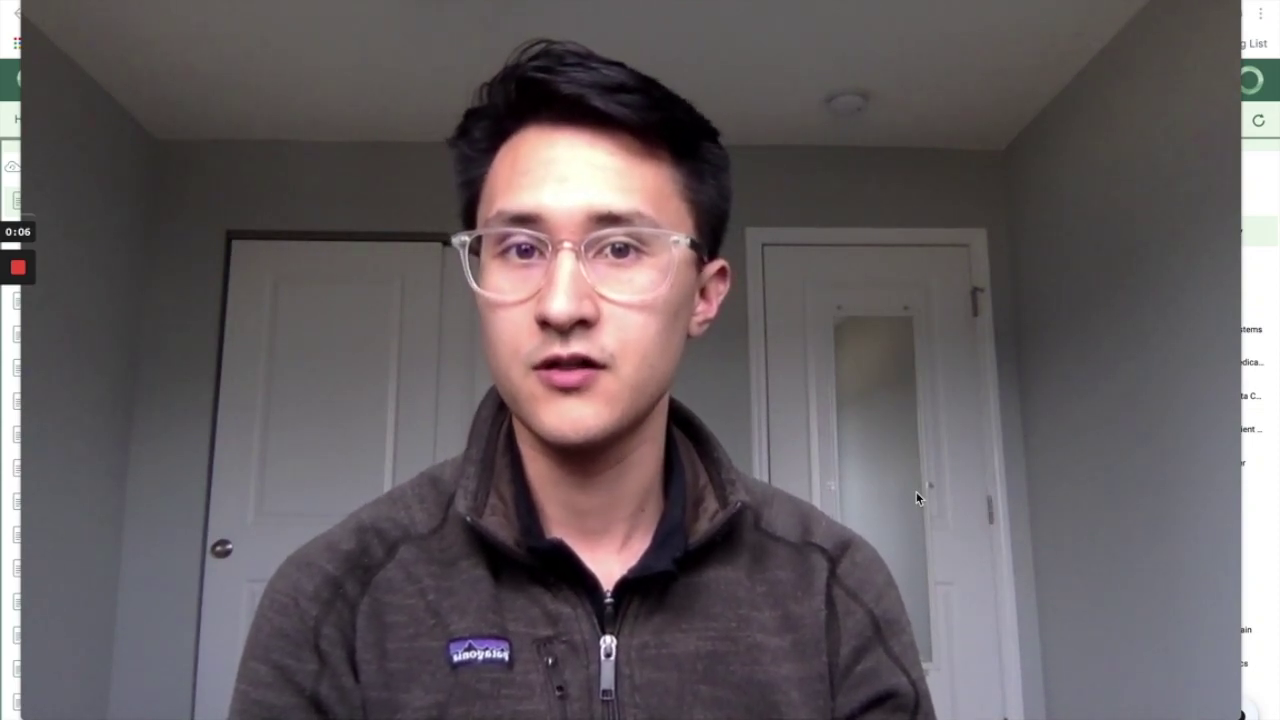
left_click(752, 714)
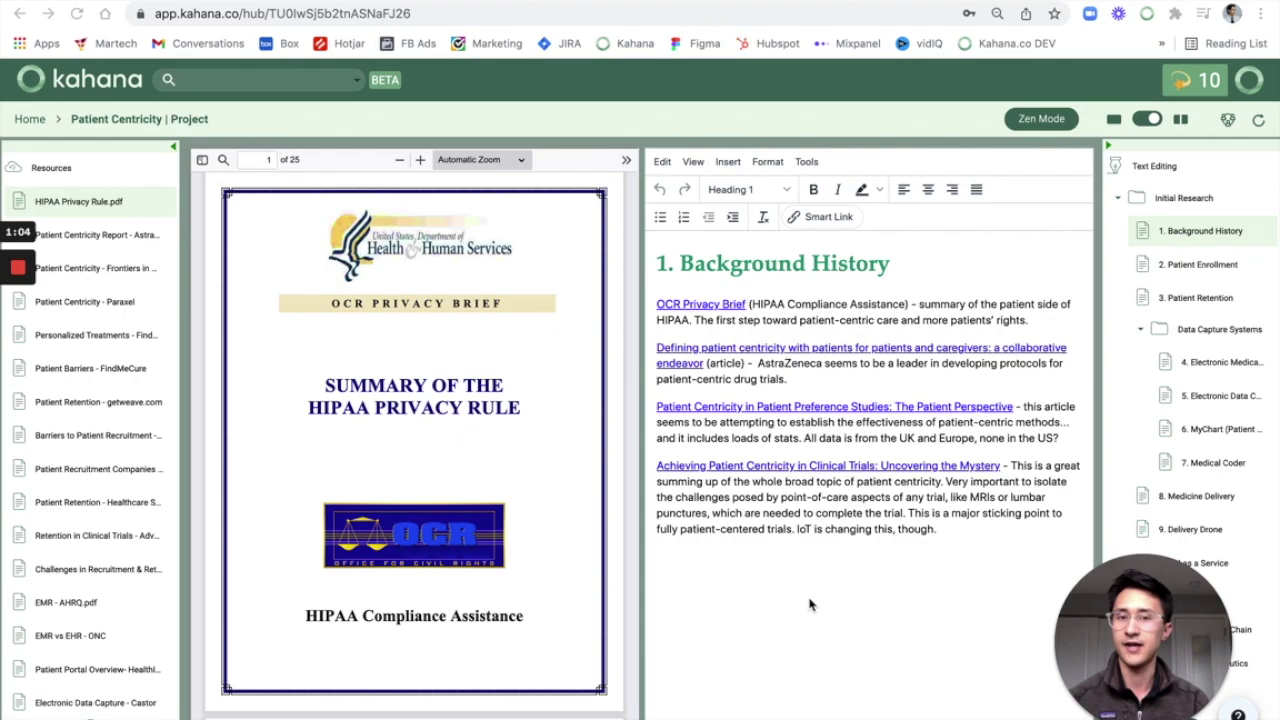
Step: Open the Patient Centricity Report - Astra… resource and the Patient Centricity - Frontiers in … resource in the document viewer
left_click(85, 233)
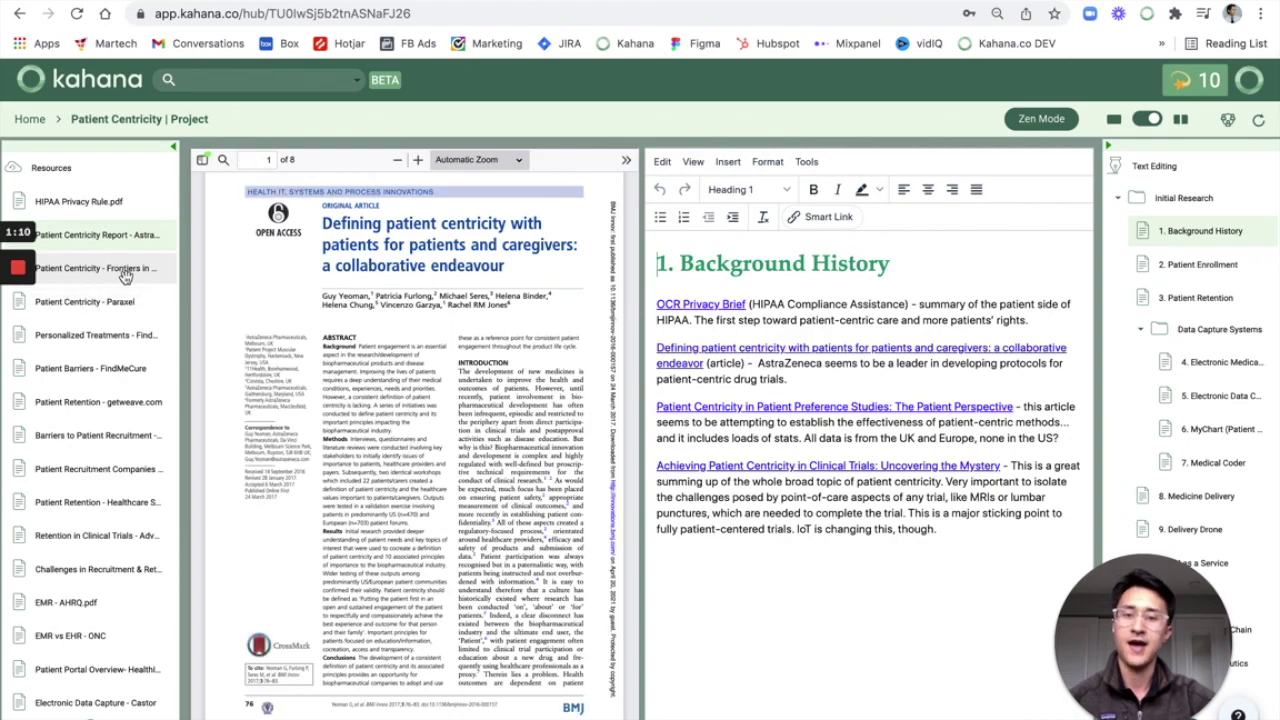
left_click(124, 276)
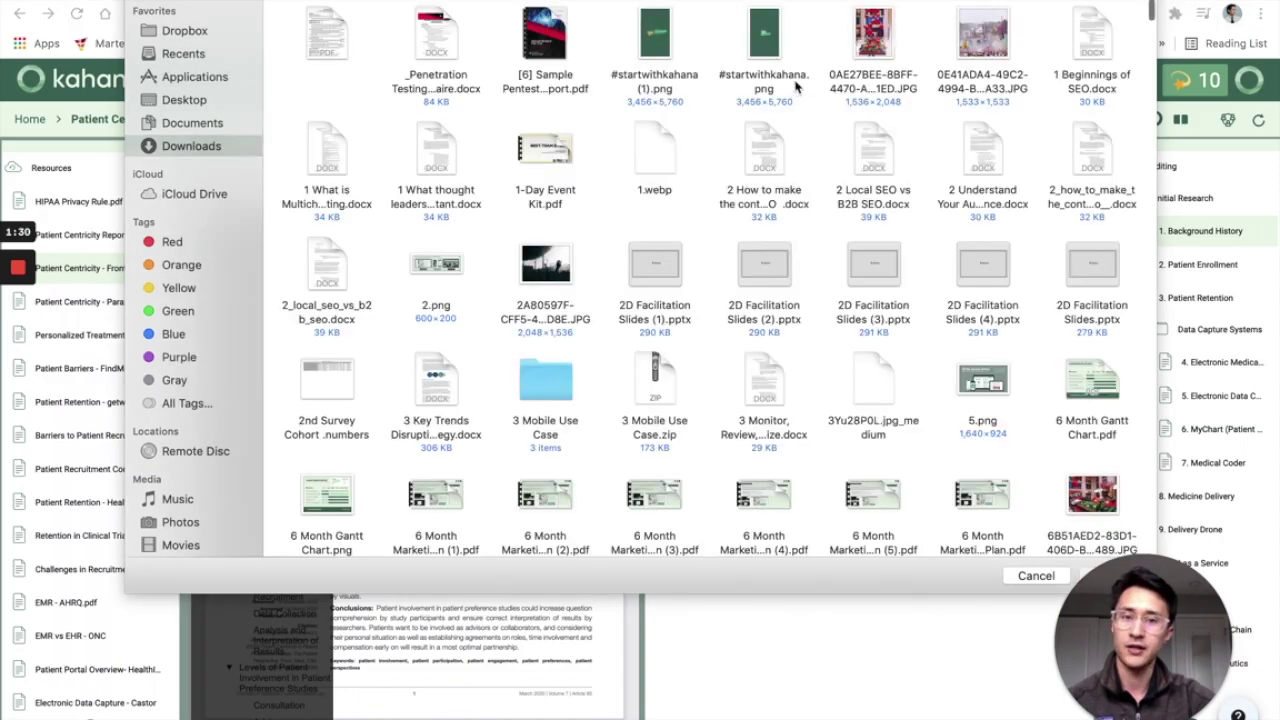
left_click(1036, 576)
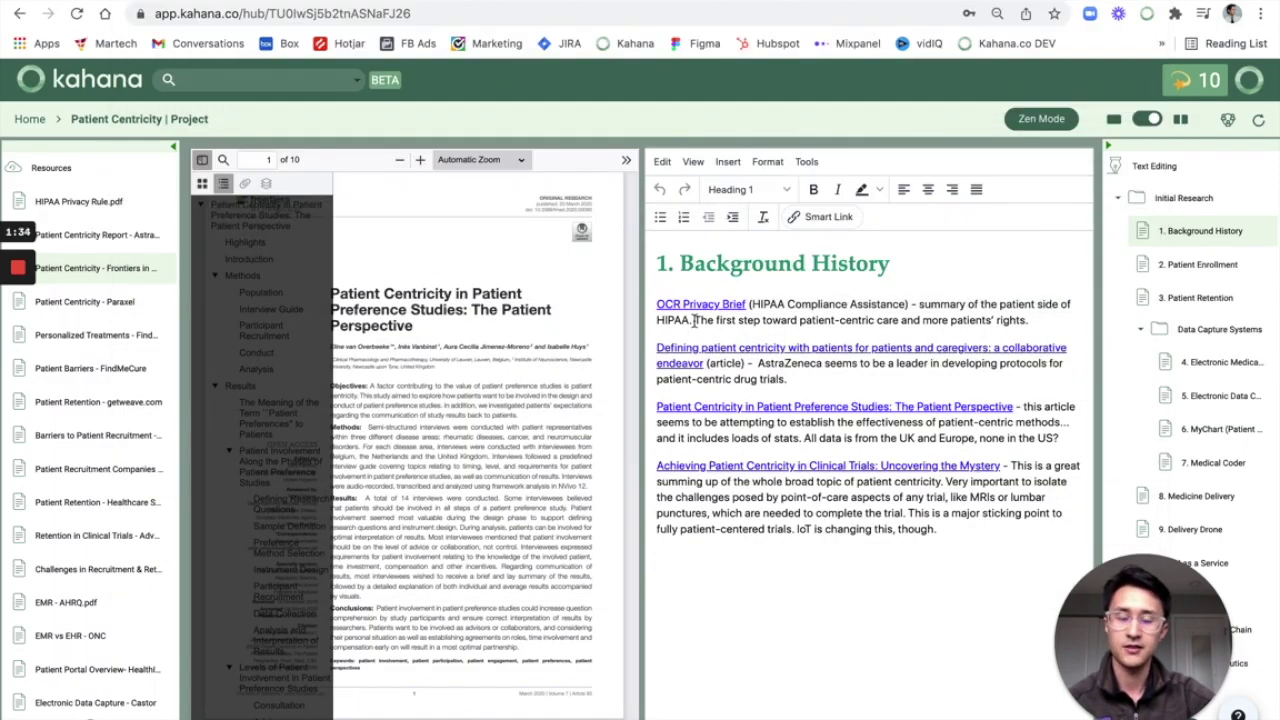
Step: Enter Zen Mode and collapse both the Resources and Text Editing lists so only the article and notes remain
left_click(1030, 120)
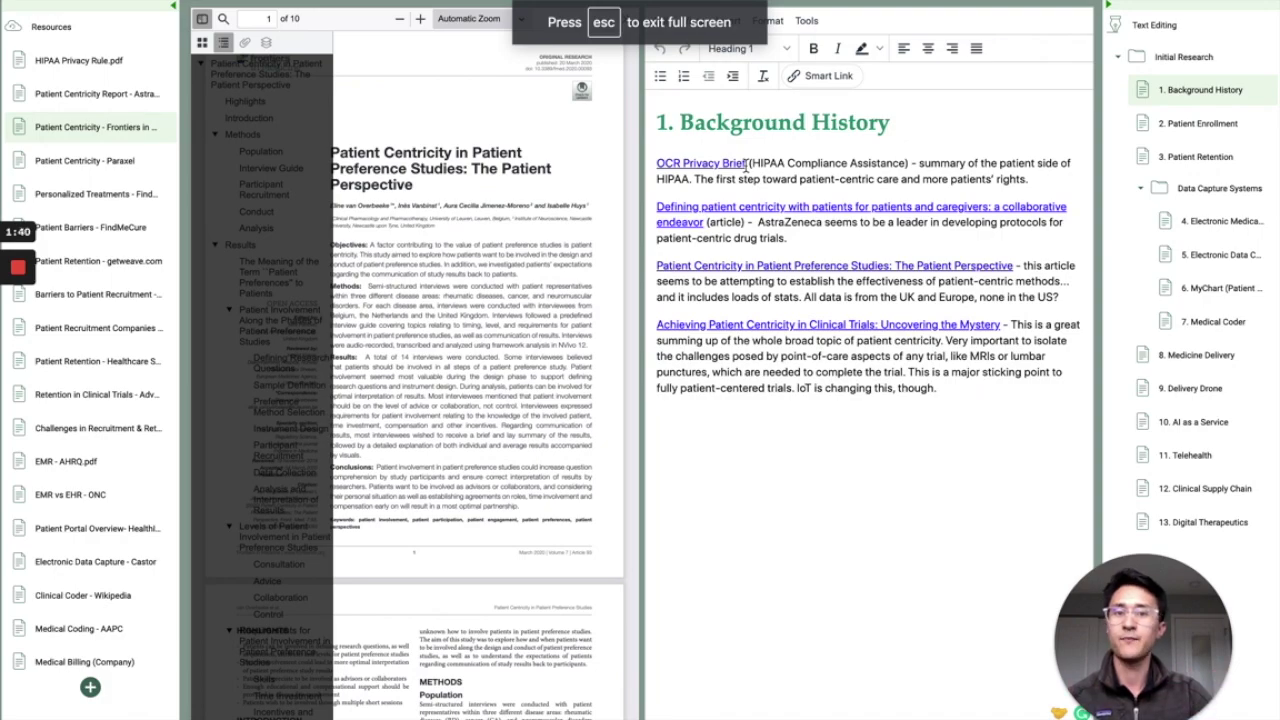
left_click(173, 6)
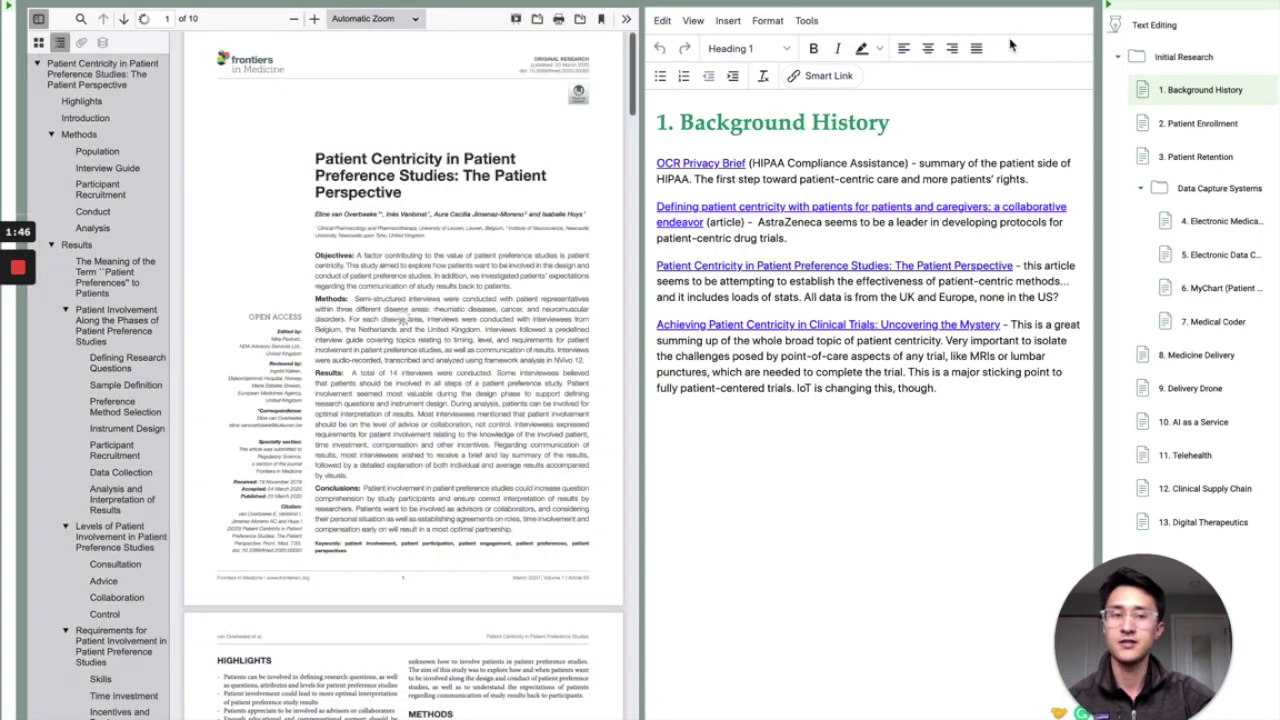
left_click(1110, 7)
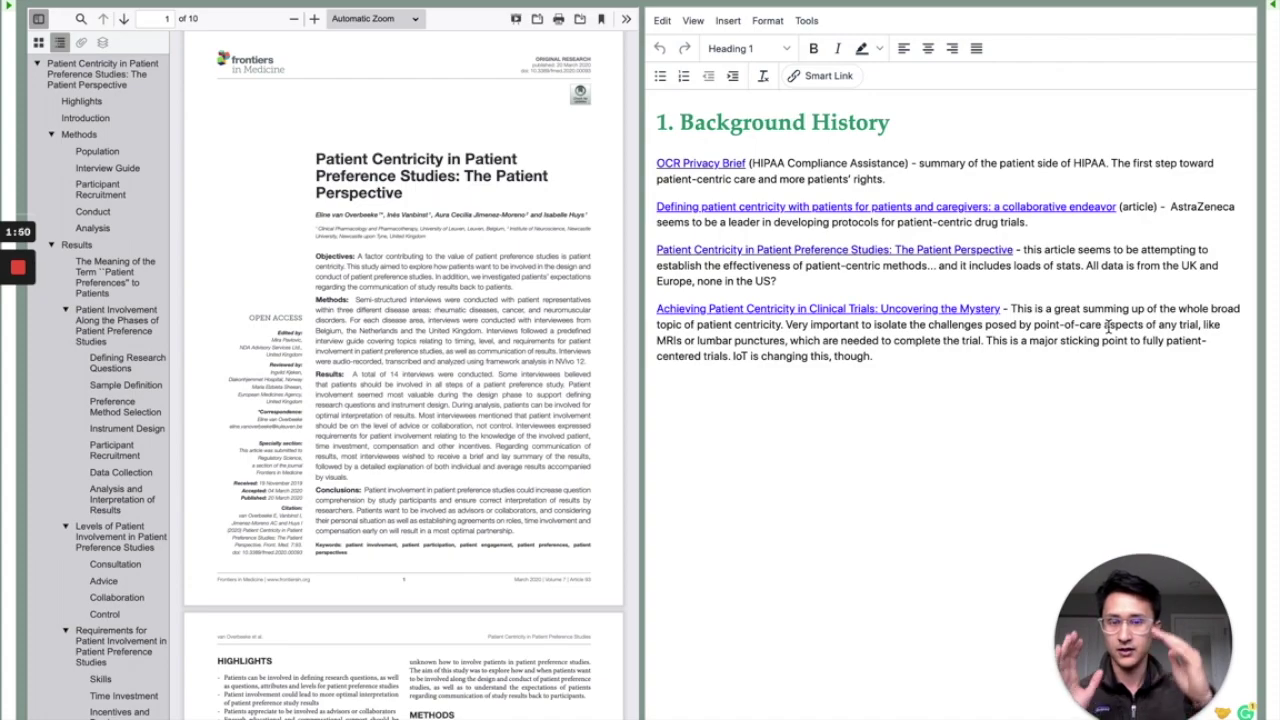
Step: Enlarge the patient preference article to 100% and hide its document outline
scroll(372, 410, "down", 5)
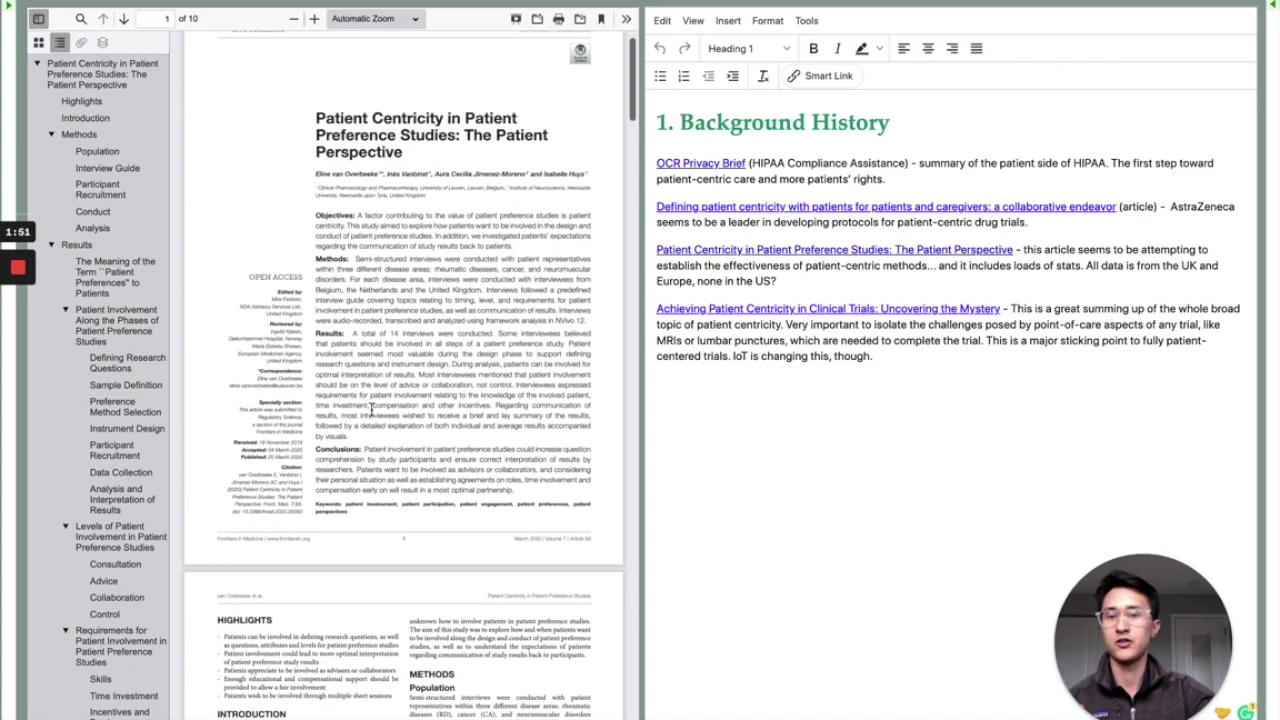
scroll(372, 410, "down", 10)
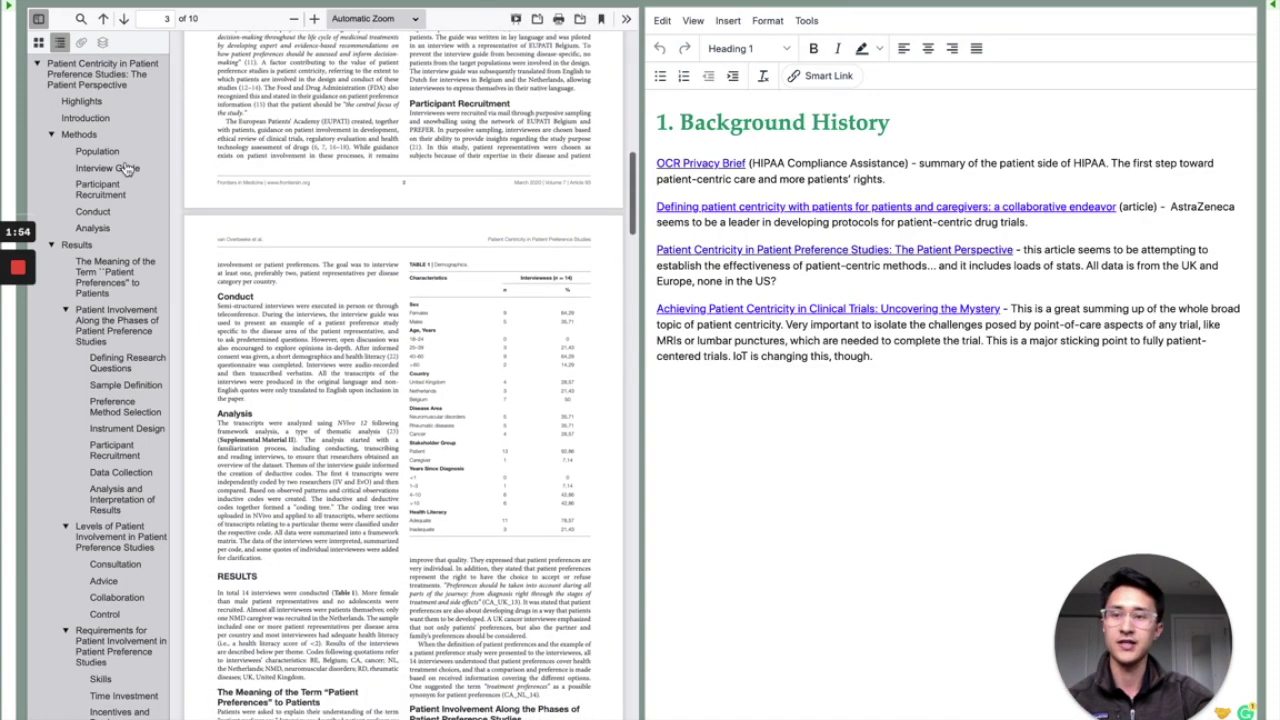
left_click(315, 19)
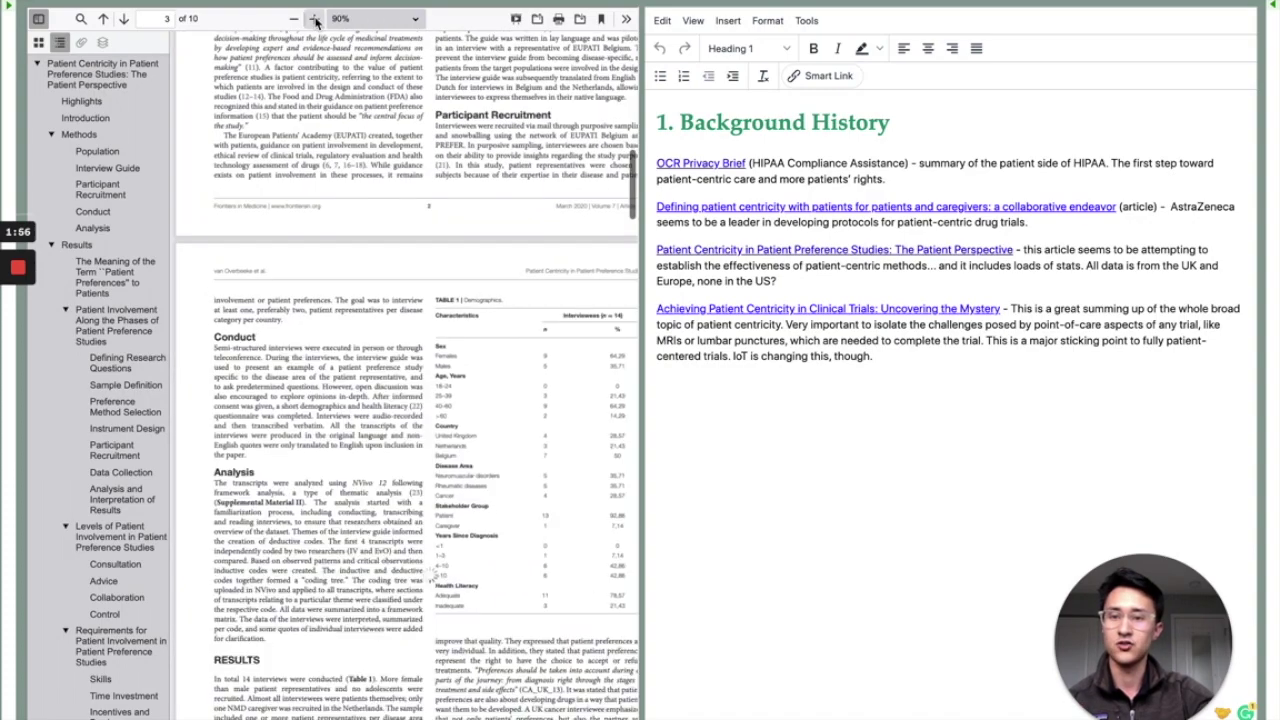
left_click(315, 19)
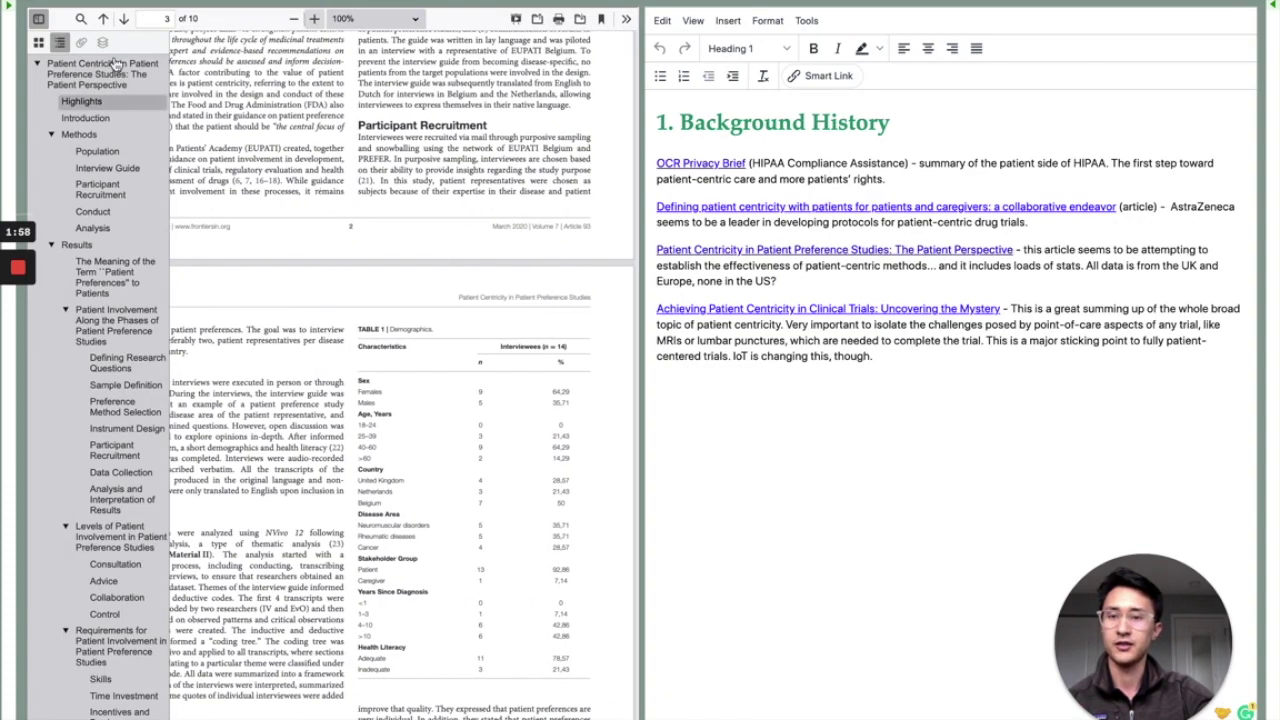
left_click(38, 18)
Step: Examine the article's Introduction, Interview Guide and Participant Recruitment sections, and leave Zen Mode
scroll(205, 333, "up", 5)
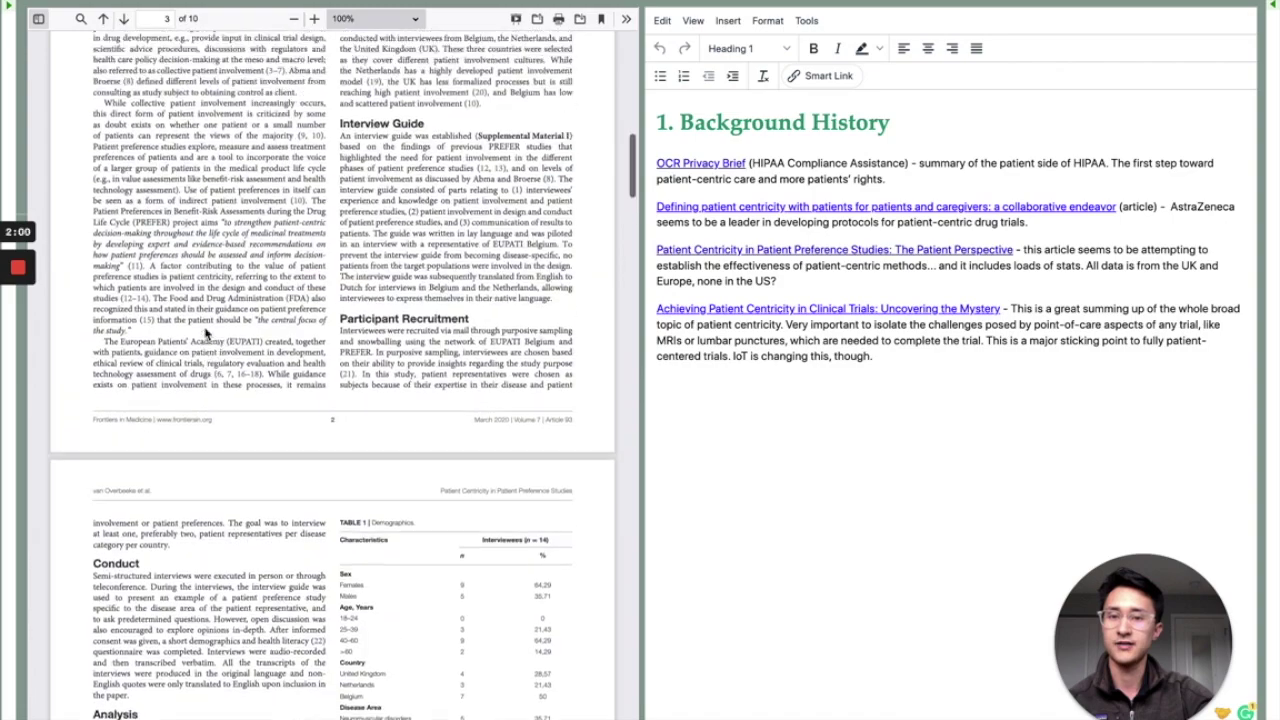
scroll(205, 333, "up", 4)
scroll(230, 335, "down", 6)
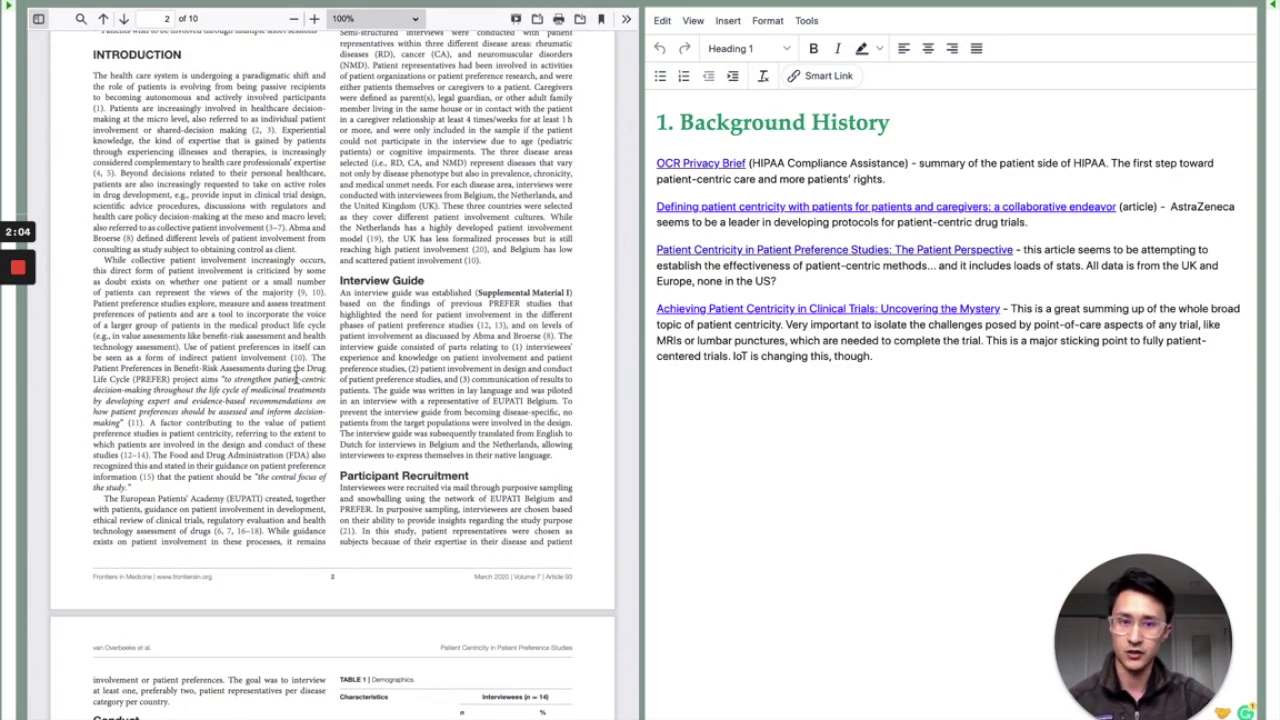
scroll(424, 208, "down", 1)
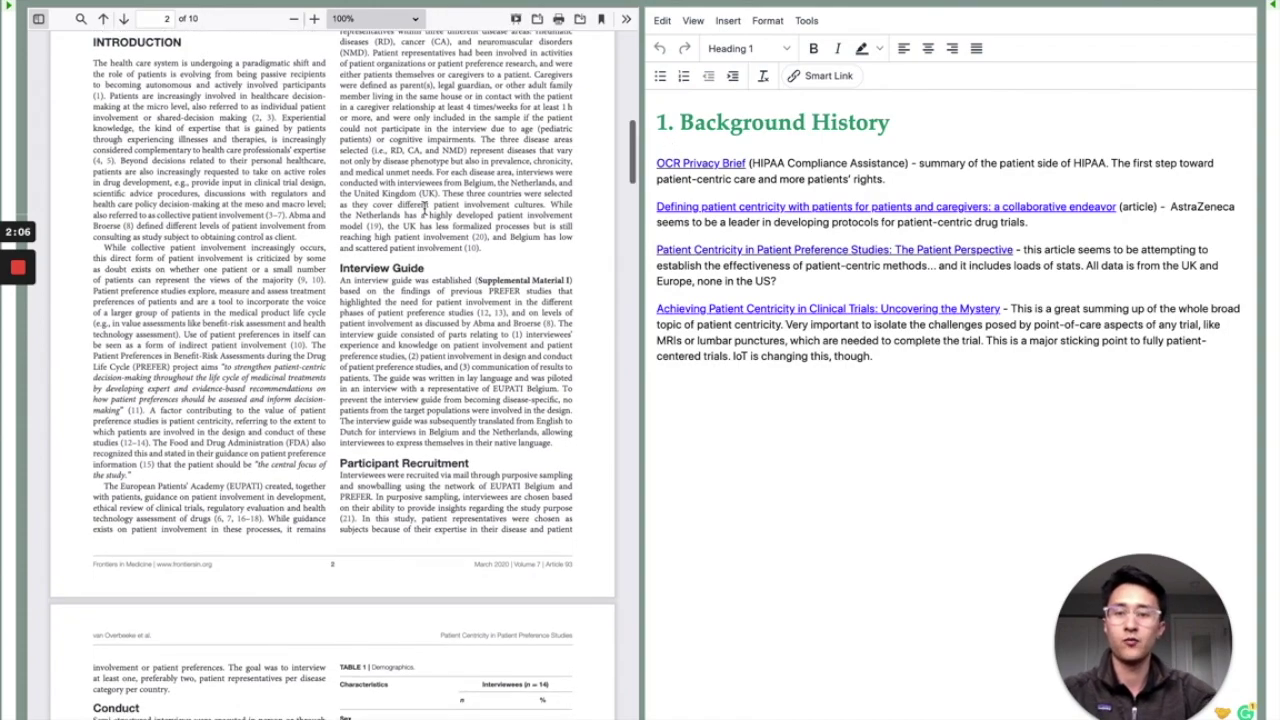
scroll(424, 208, "down", 4)
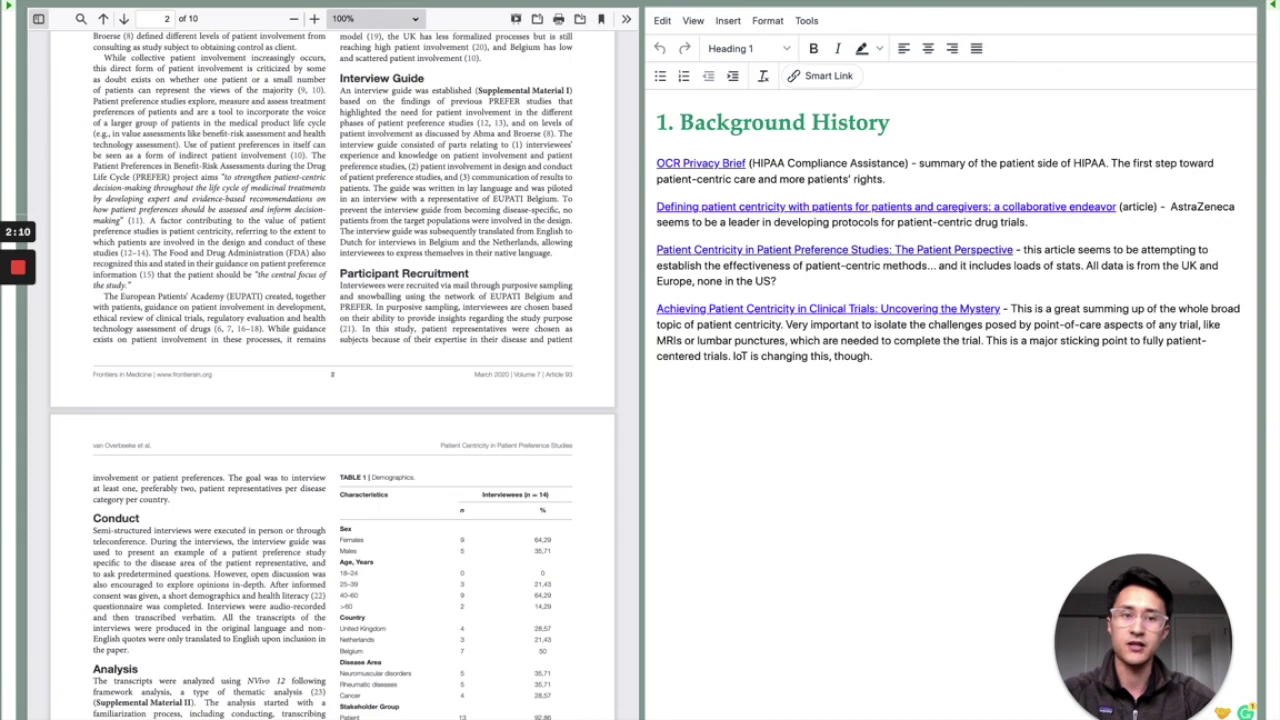
key("Escape")
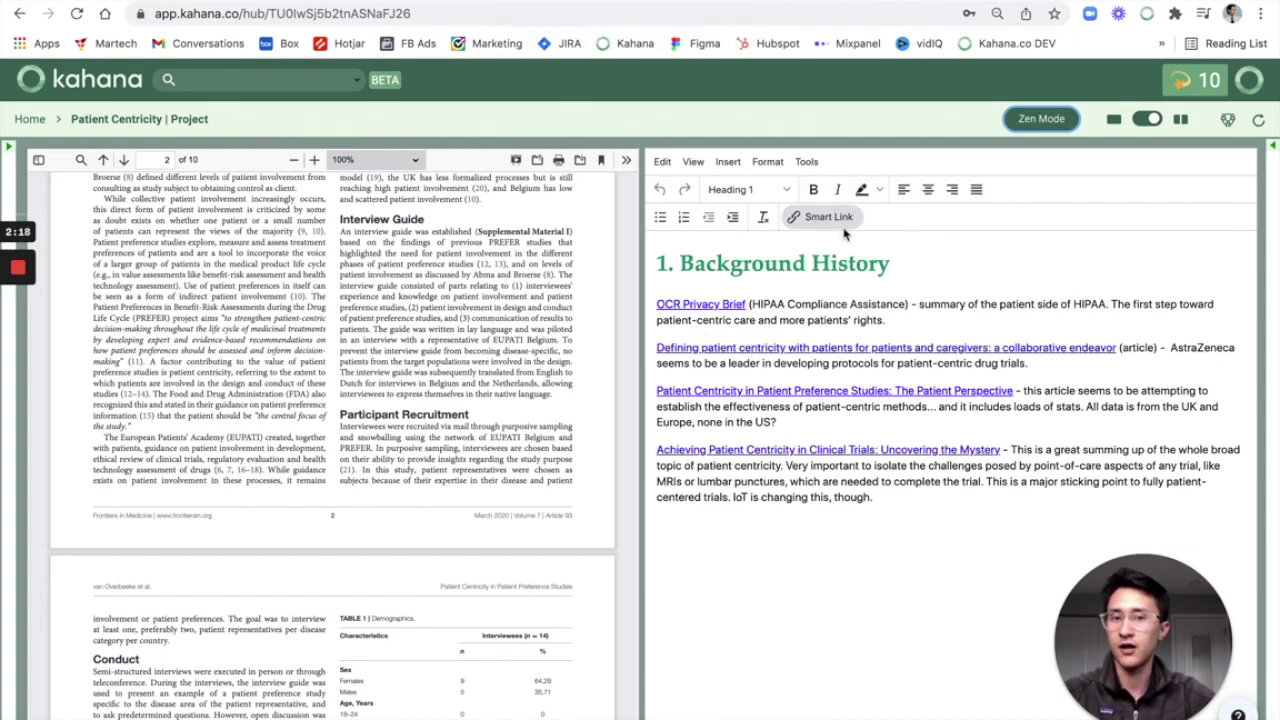
Step: Open the linked sources for Defining patient centricity with patients and Patient Centricity in Patient Preference Studies from the Background History notes
right_click(782, 347)
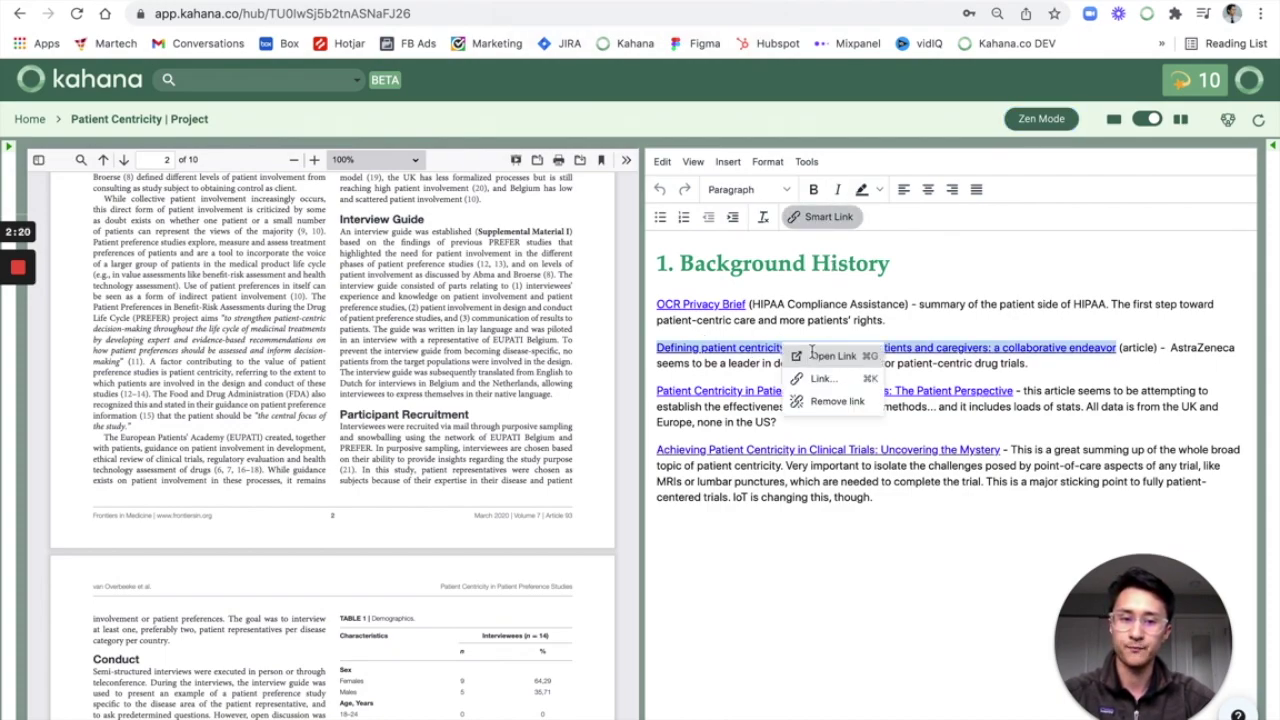
left_click(812, 352)
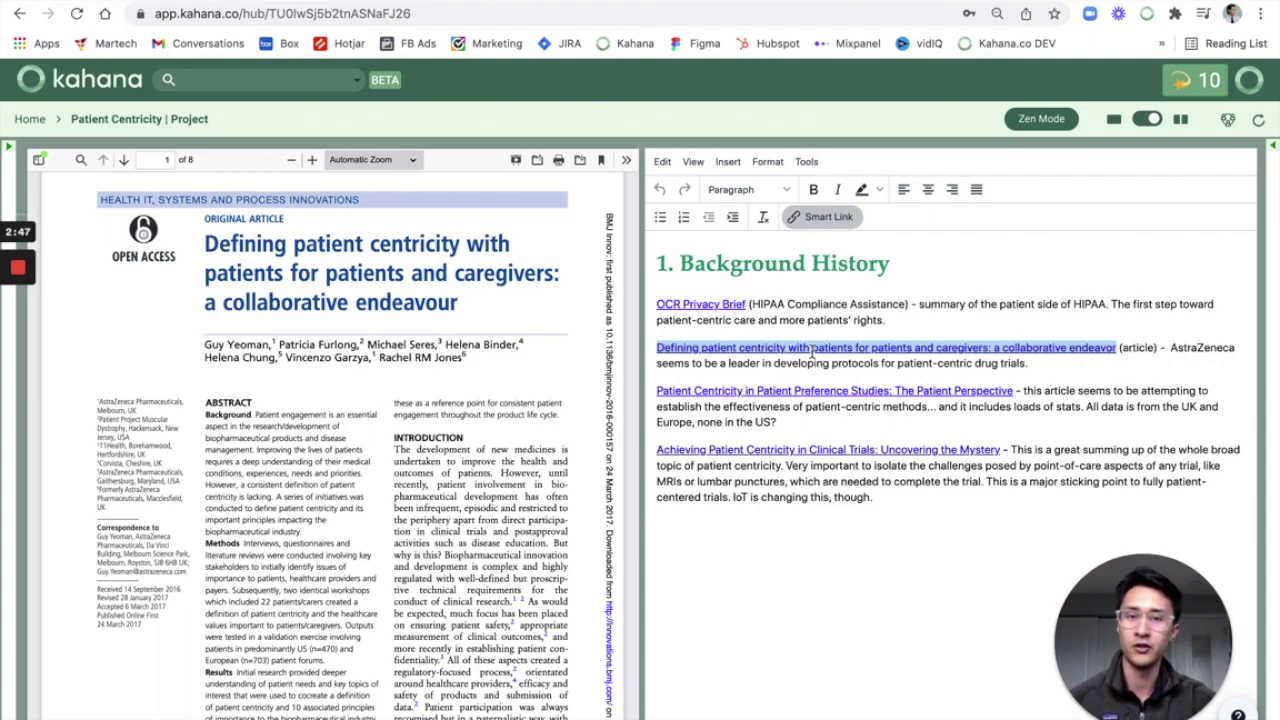
left_click(800, 390)
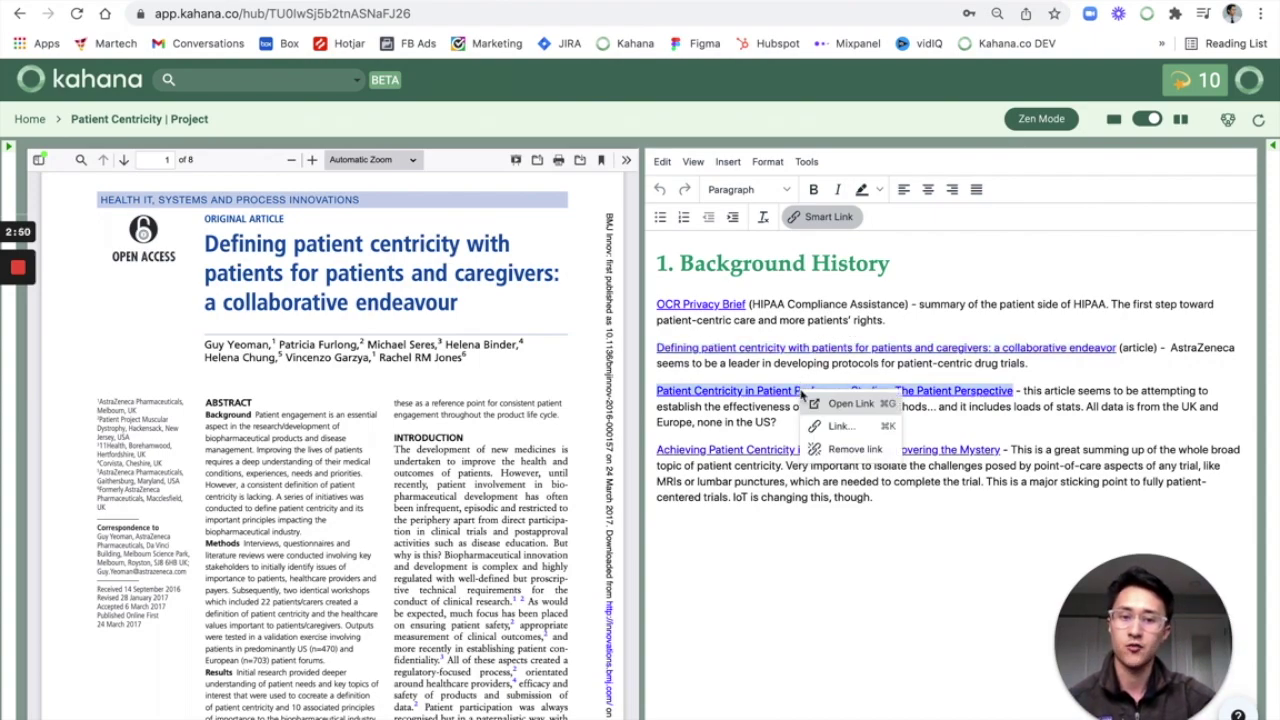
left_click(842, 410)
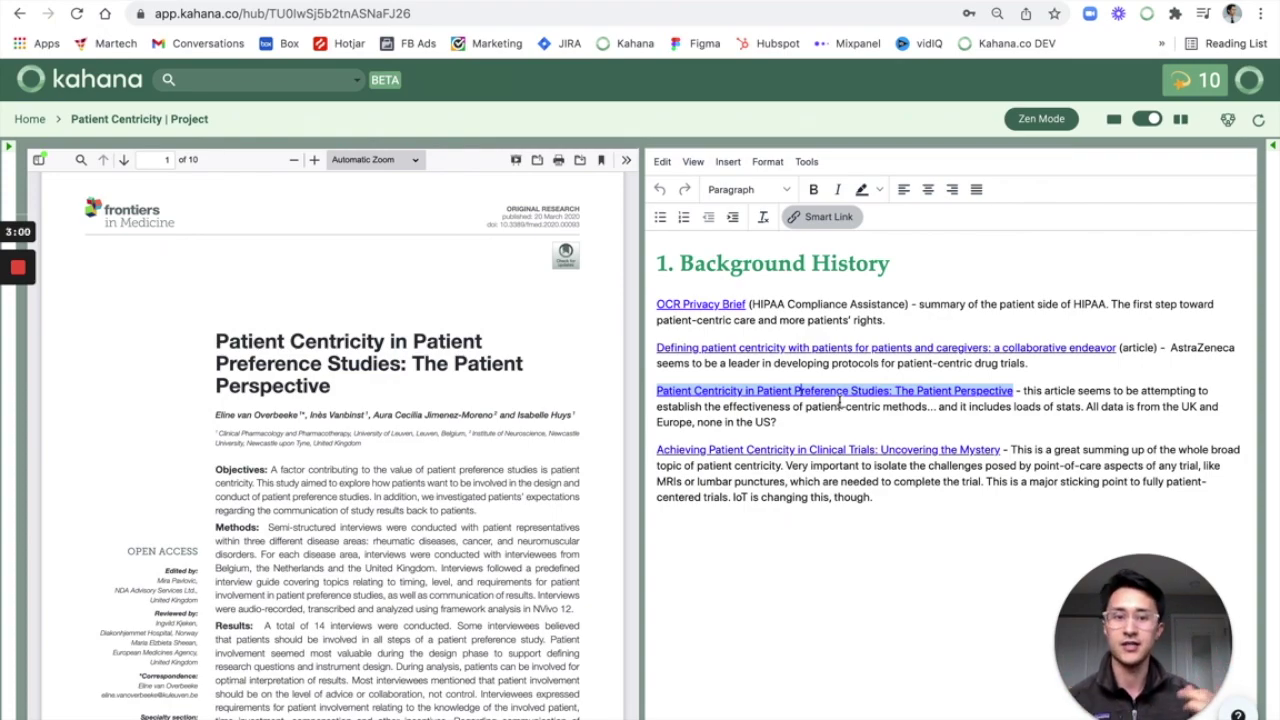
Step: Expand the Text Editing list, open the 4. Electronic Medical Record page, and follow its Electronic Medical Record Systems (AHRQ) link
left_click(1274, 150)
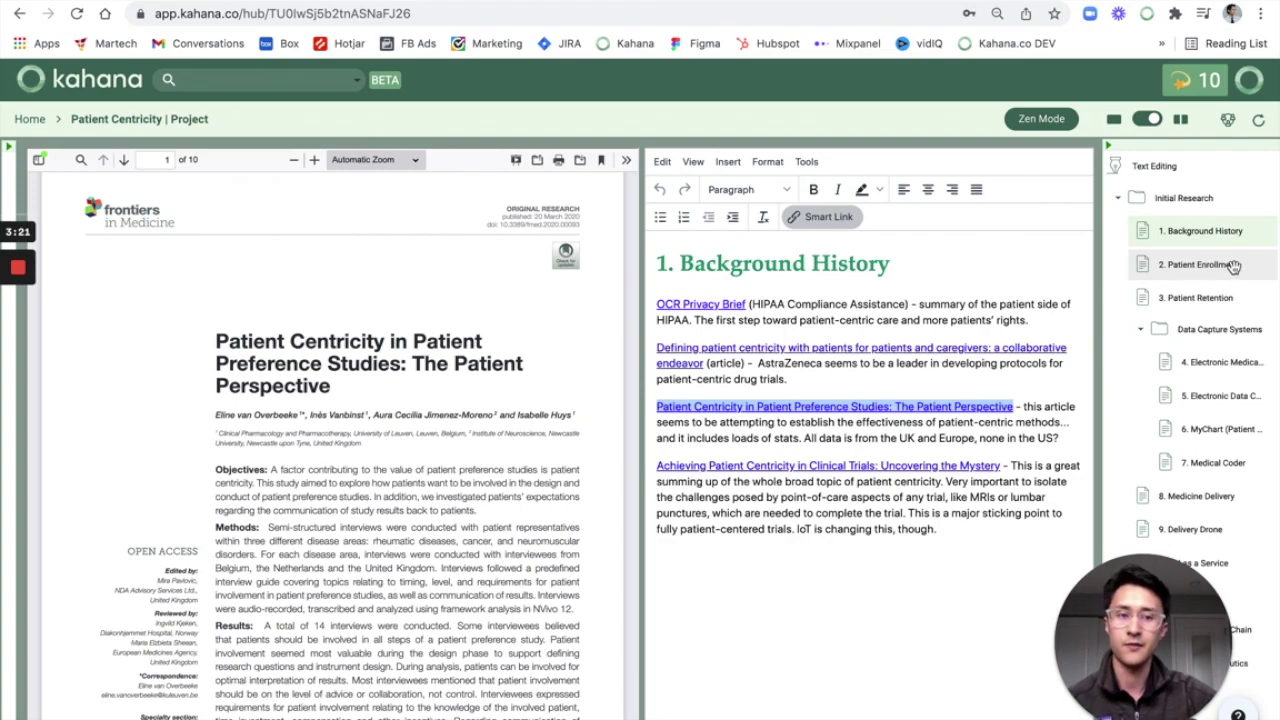
left_click_drag(1234, 265, 1214, 335)
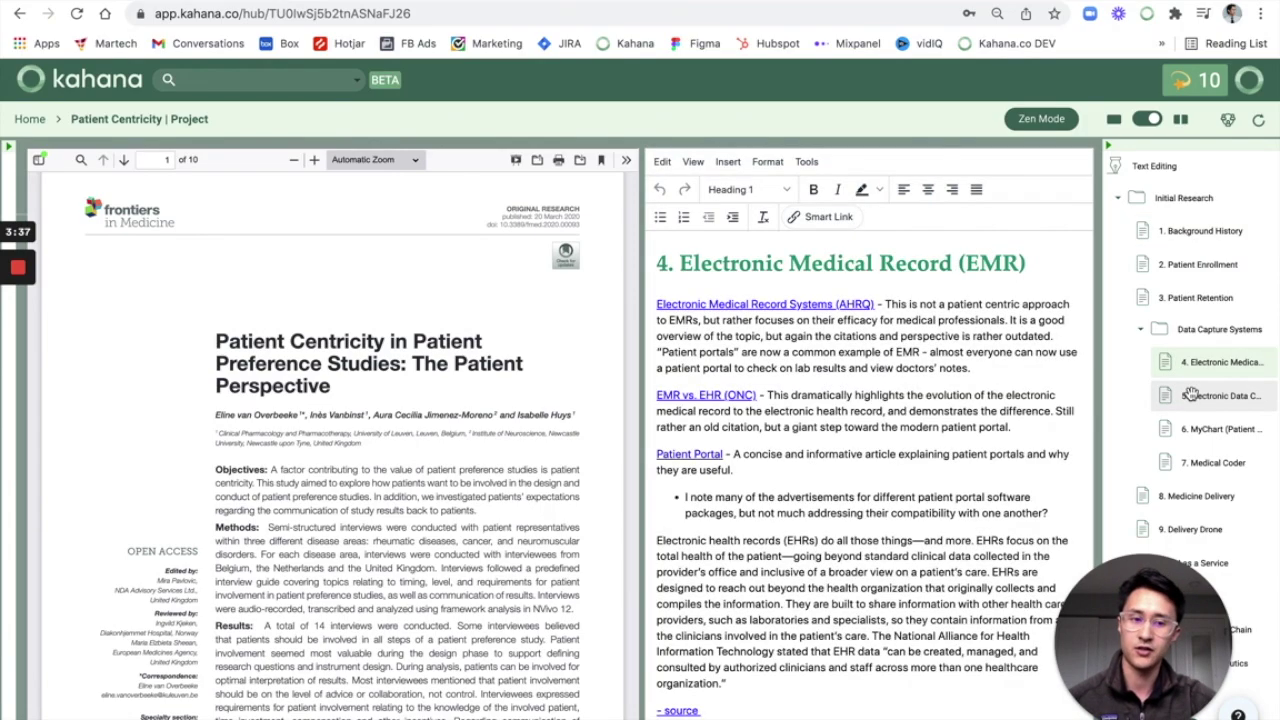
left_click(734, 303)
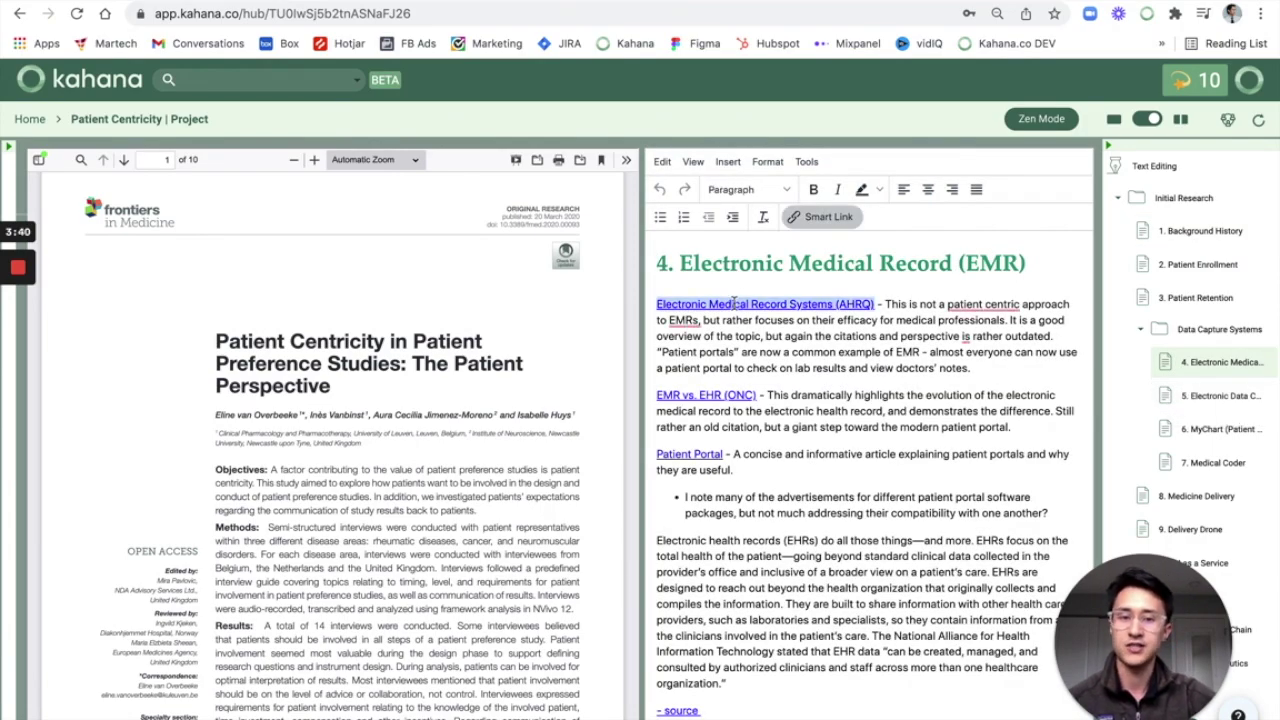
right_click(738, 303)
left_click(782, 318)
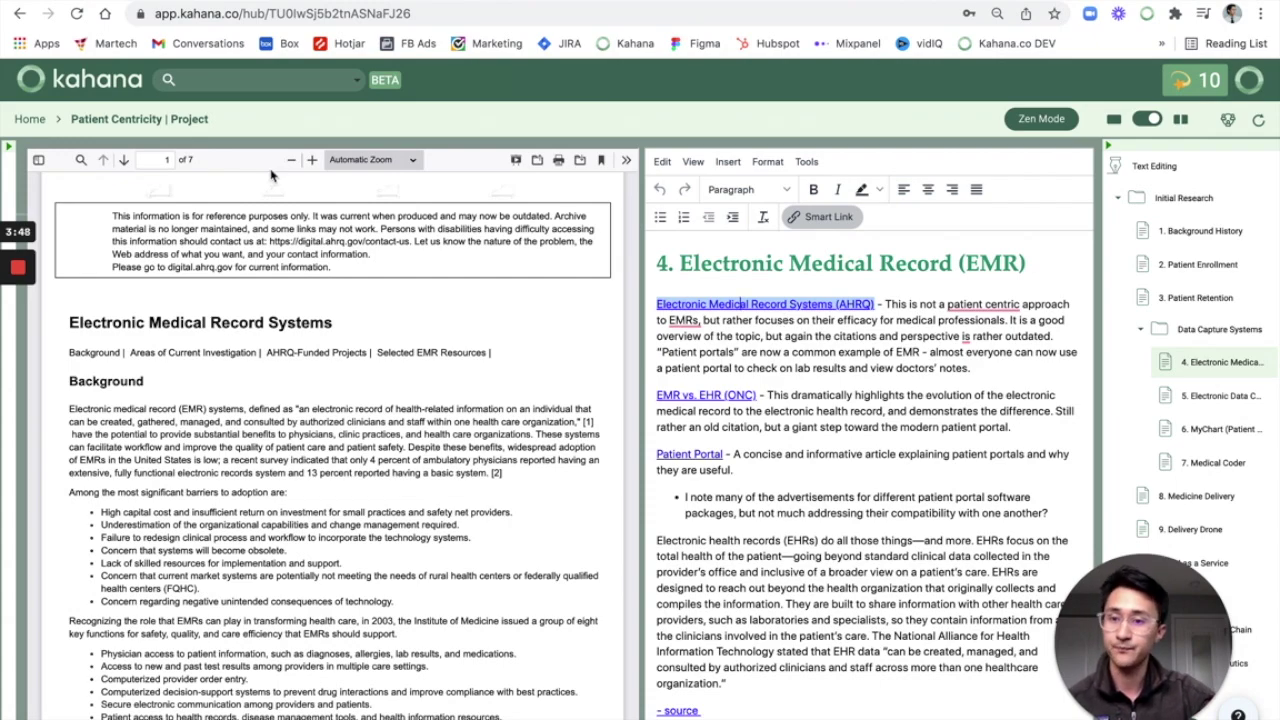
Step: Return to the Home page and reopen the Patient Centricity | Project writing hub
left_click(37, 124)
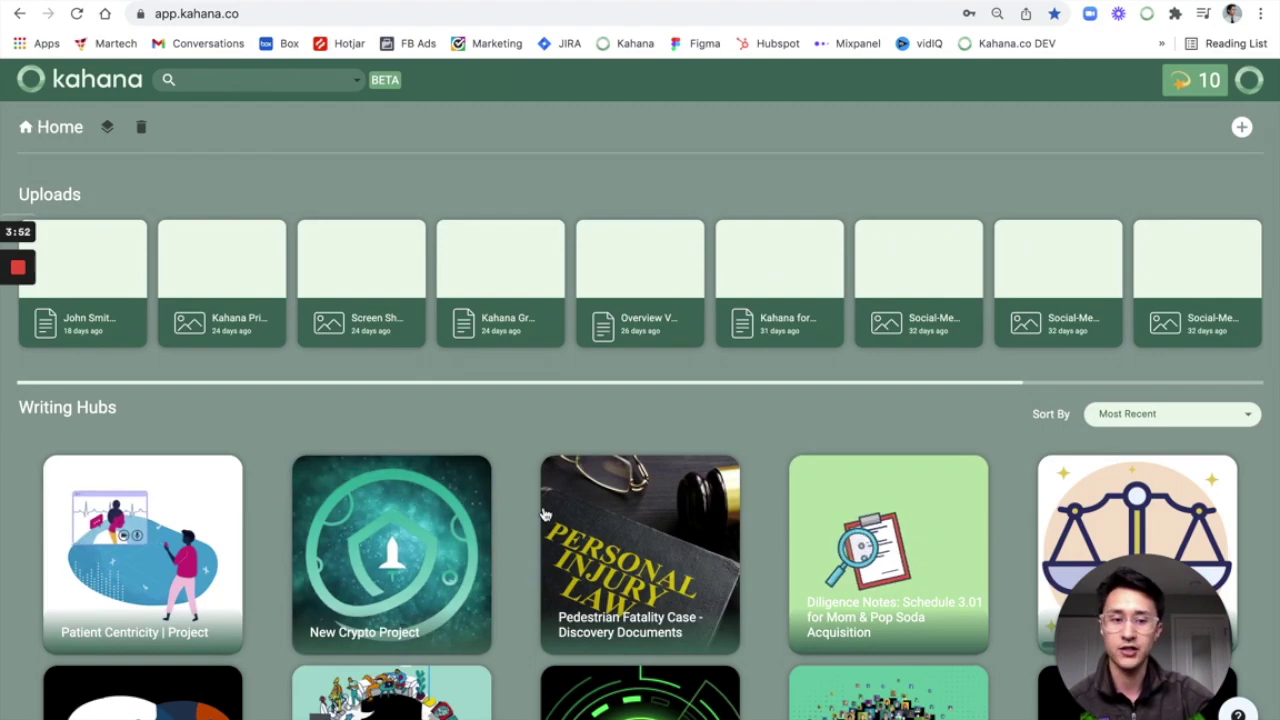
scroll(638, 462, "down", 1)
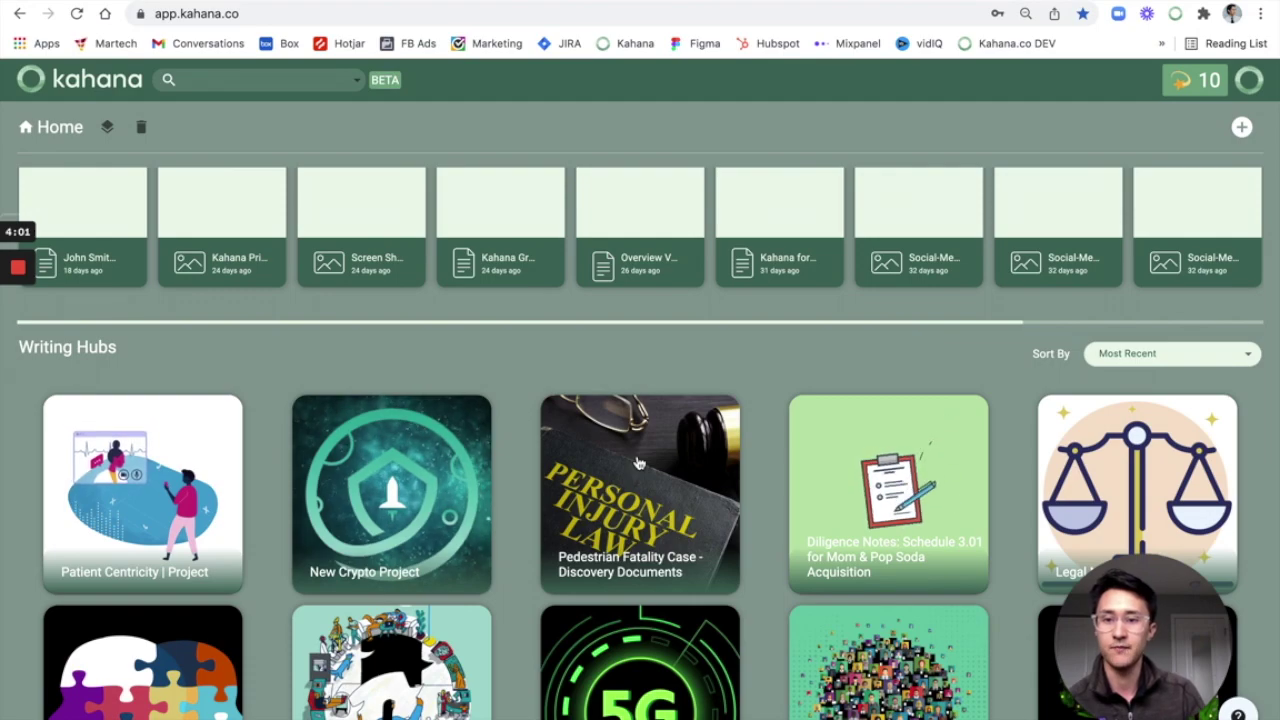
left_click(485, 500)
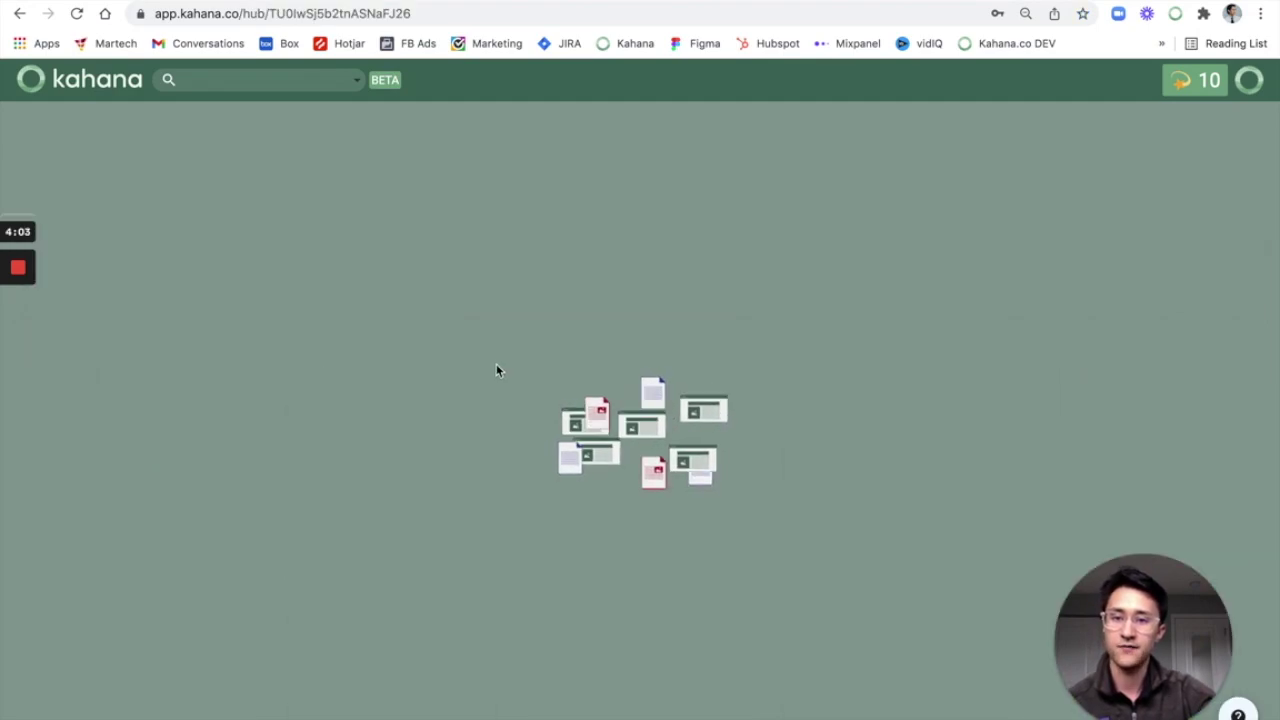